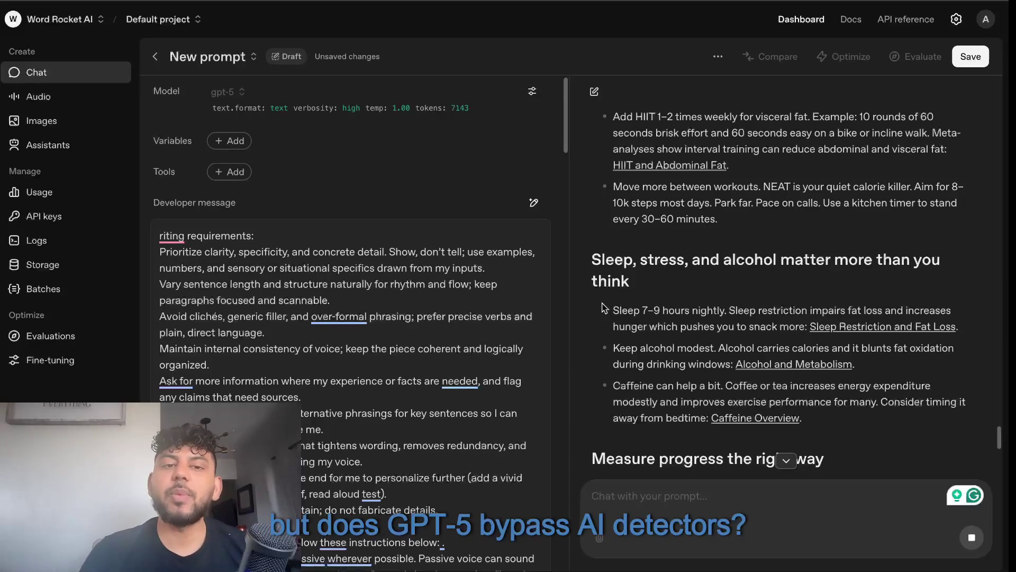
Step: Return to the top of the finished GPT-5 slow-metabolism belly-fat article response
scroll(577, 291, up, 20)
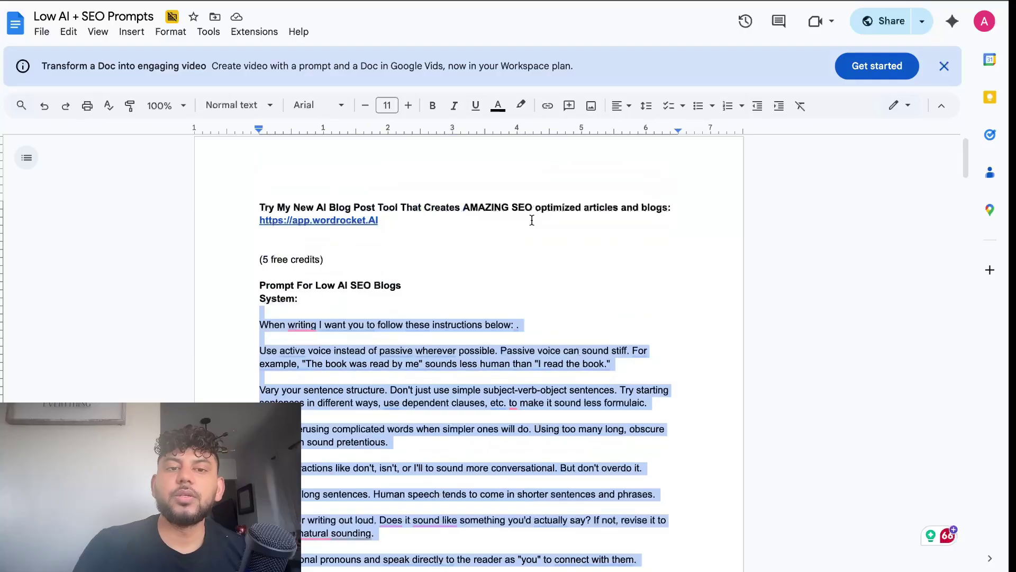
scroll(550, 220, down, 3)
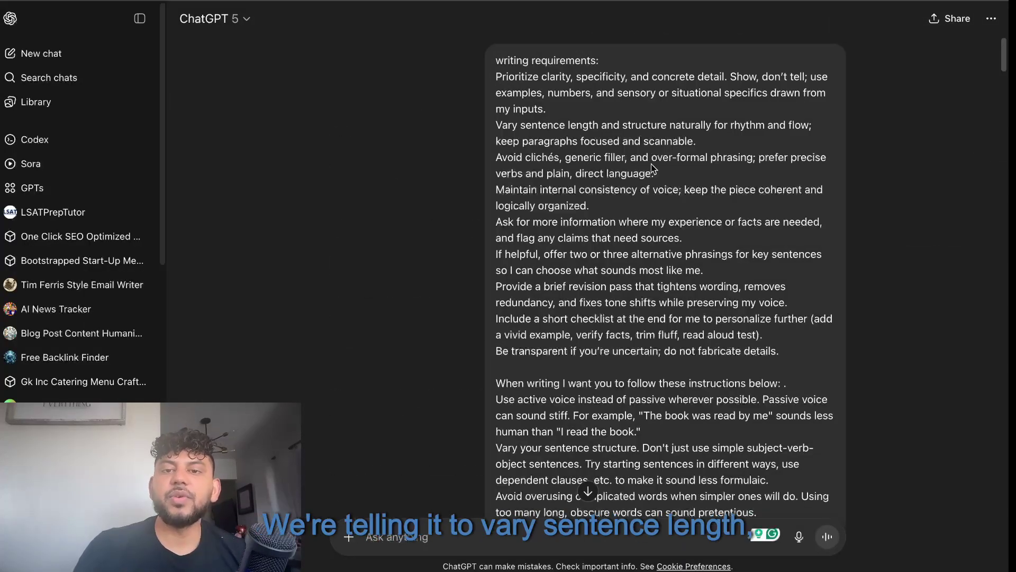
Step: Scroll past the prompt through ChatGPT's belly-fat article and copy the whole response
scroll(661, 180, down, 8)
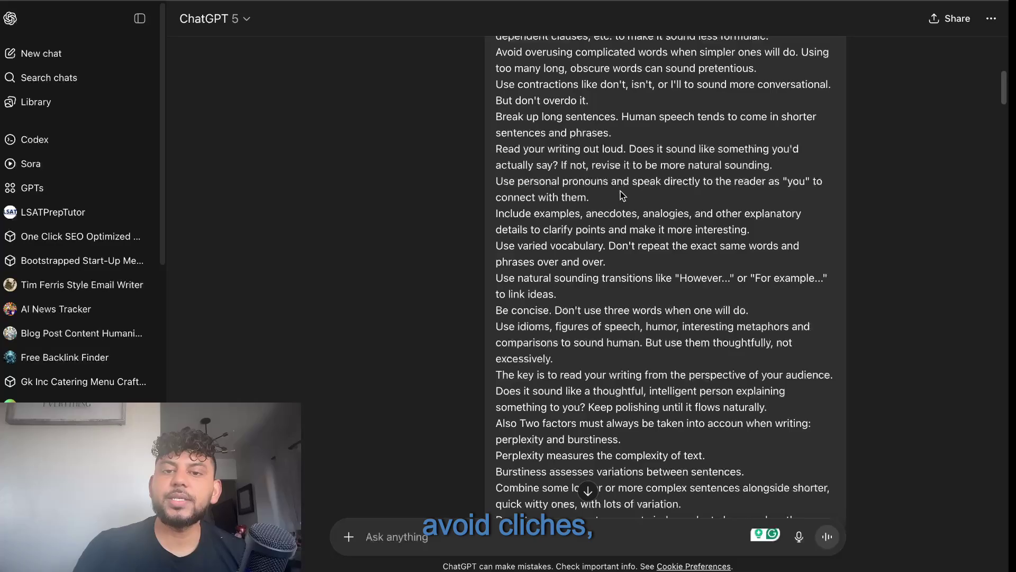
scroll(579, 190, down, 5)
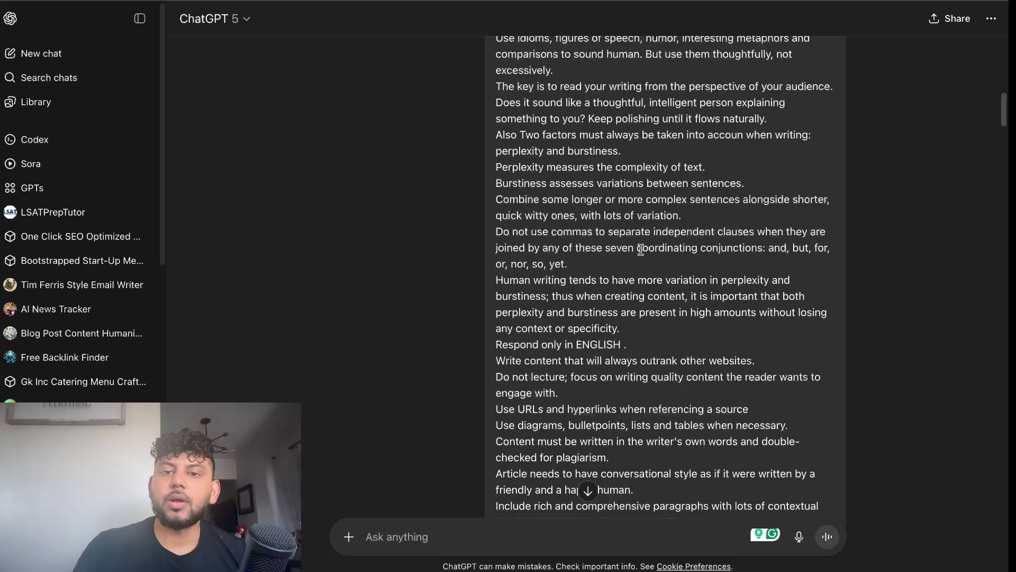
scroll(640, 251, down, 3)
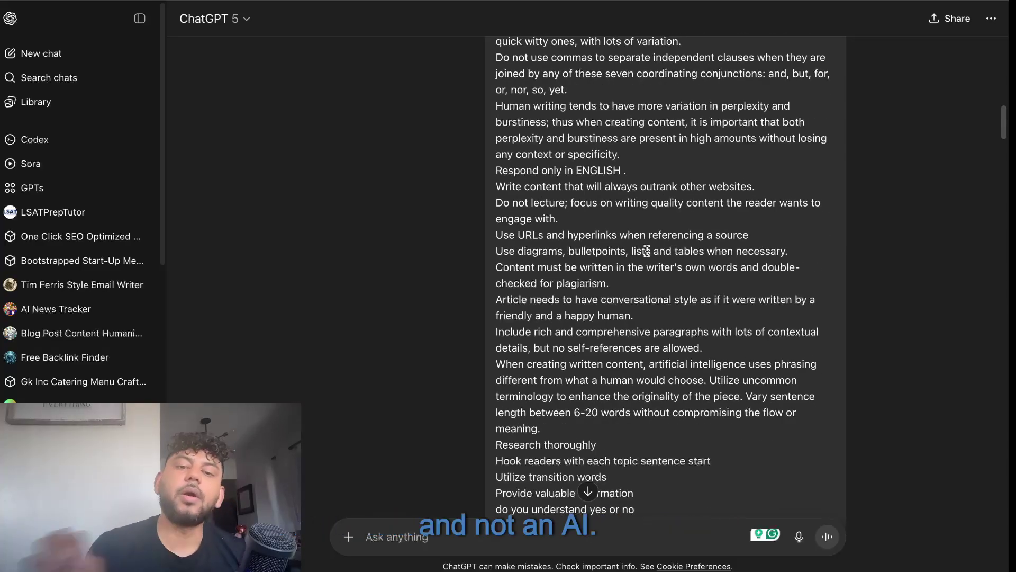
scroll(646, 251, down, 15)
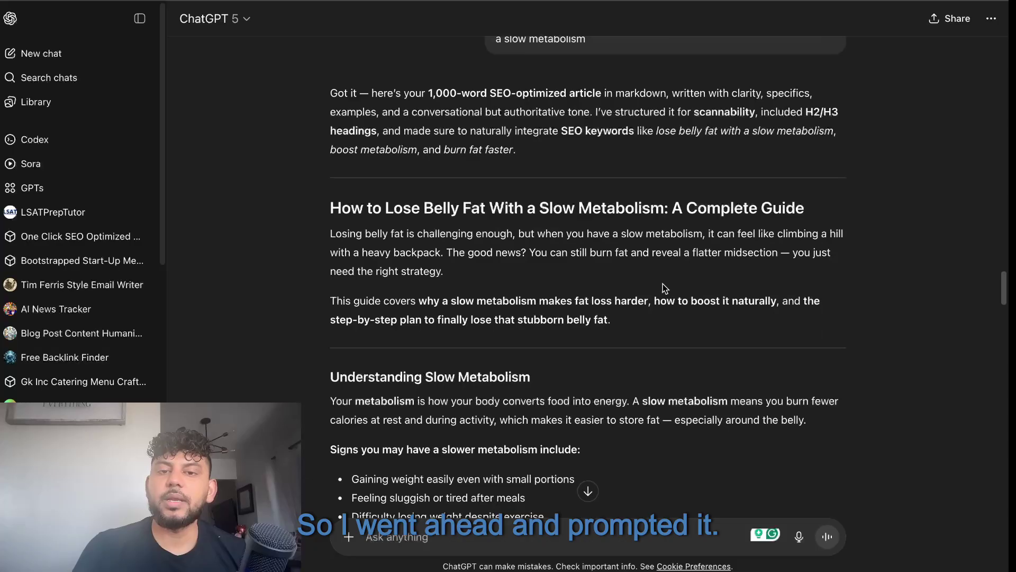
scroll(656, 280, up, 2)
scroll(659, 283, down, 20)
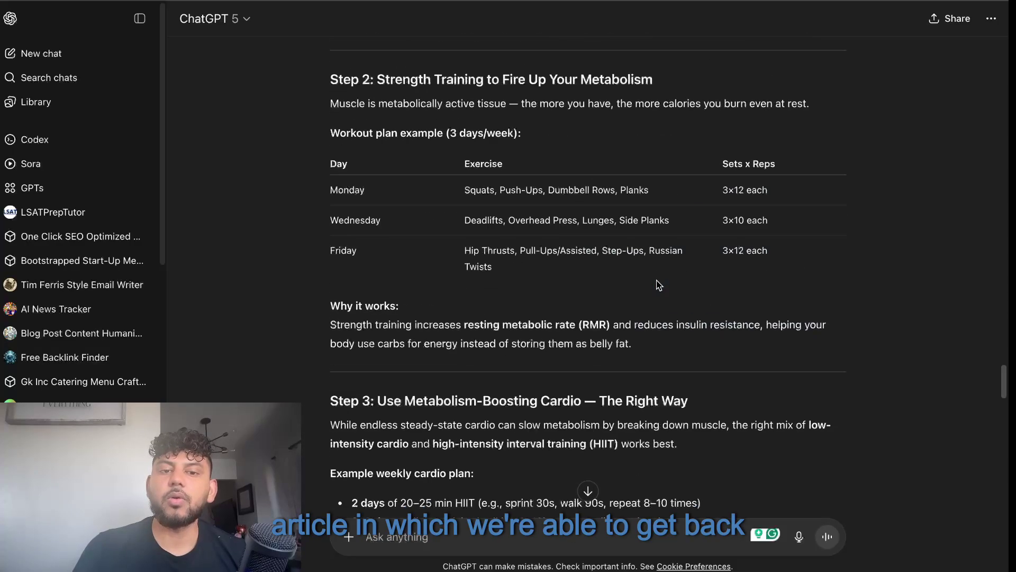
scroll(659, 286, down, 20)
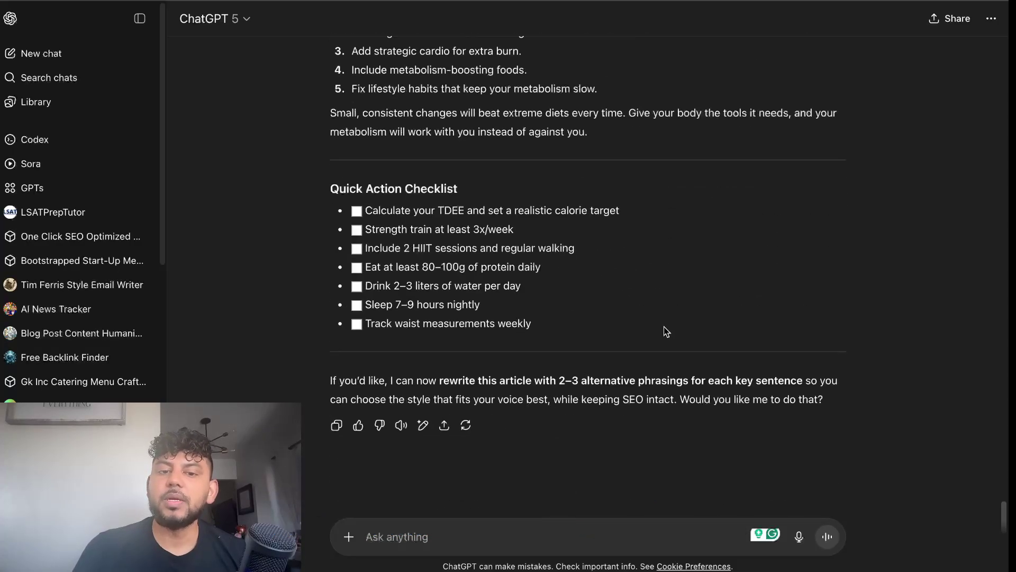
click(336, 426)
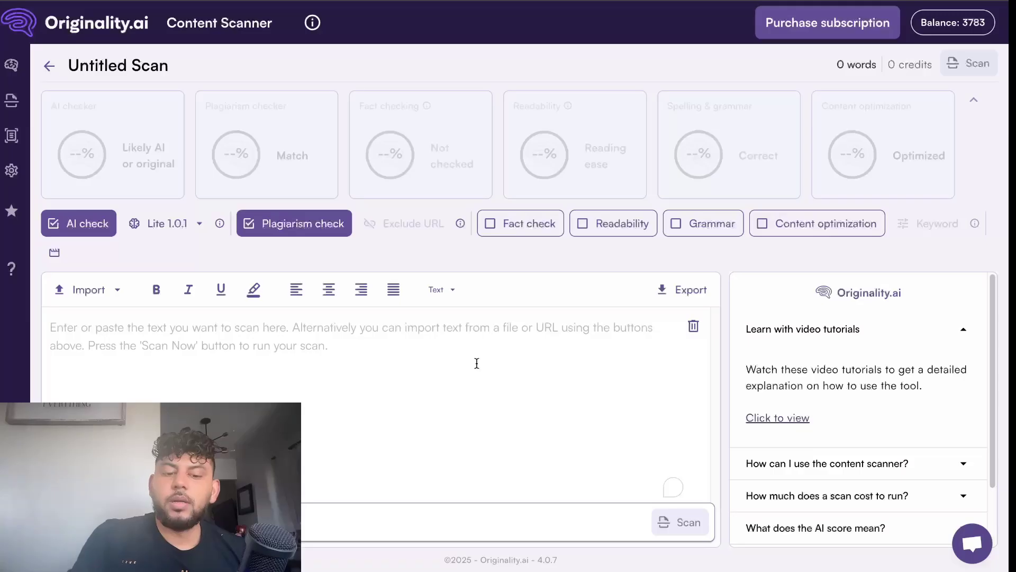
Step: Paste the copied ChatGPT article into the Content Scanner editor for an AI check
key(ctrl+v)
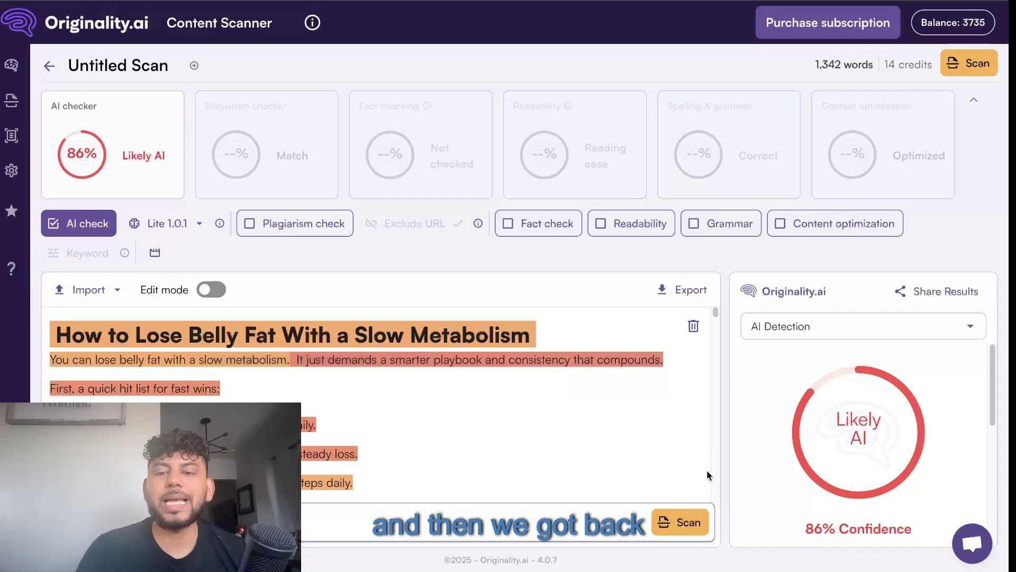
Step: Rescan the article and review the highlighted results, still 86% Likely AI
click(676, 520)
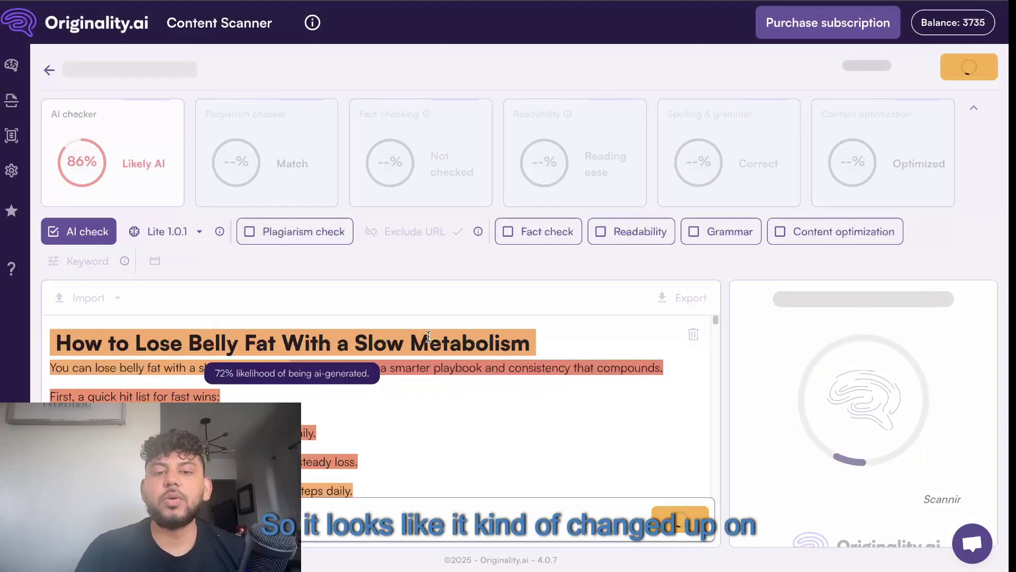
scroll(428, 336, down, 10)
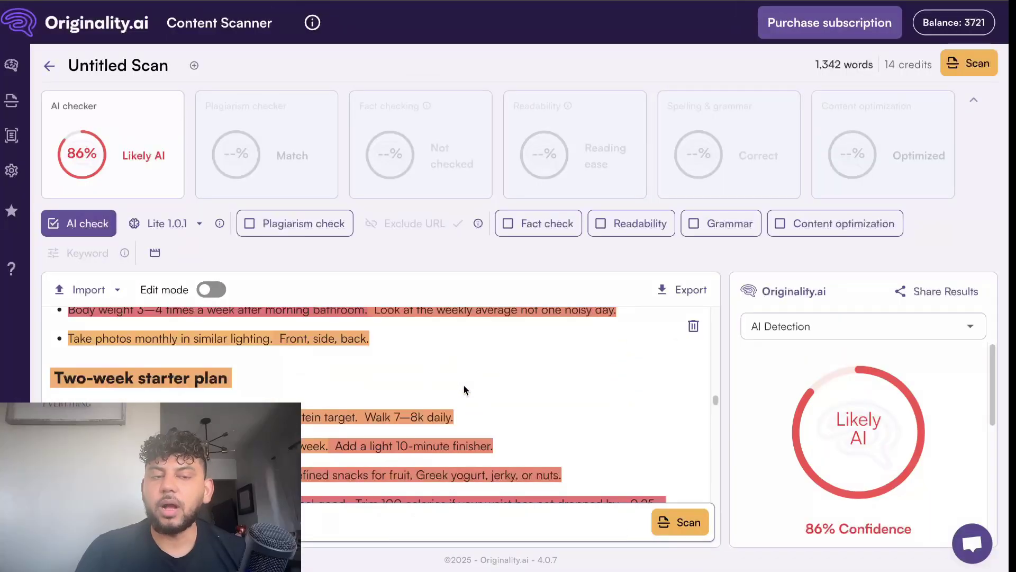
scroll(463, 385, down, 3)
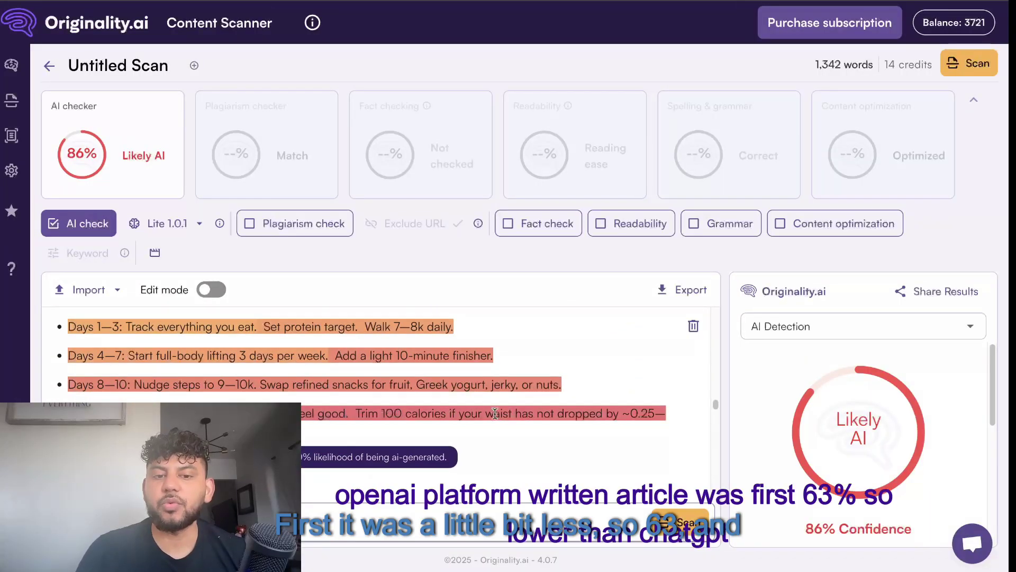
scroll(473, 378, down, 1)
scroll(482, 385, down, 15)
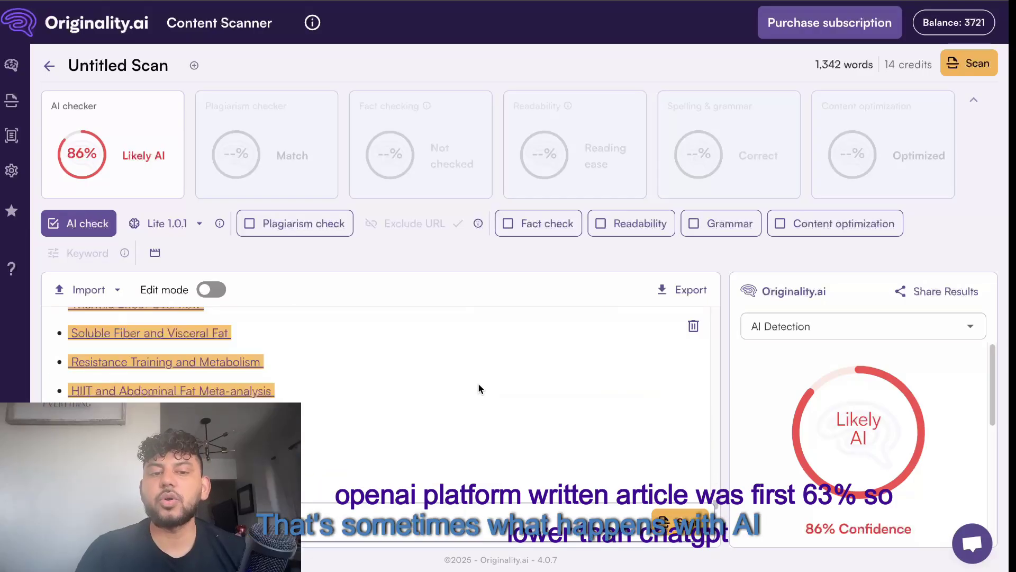
scroll(472, 386, up, 20)
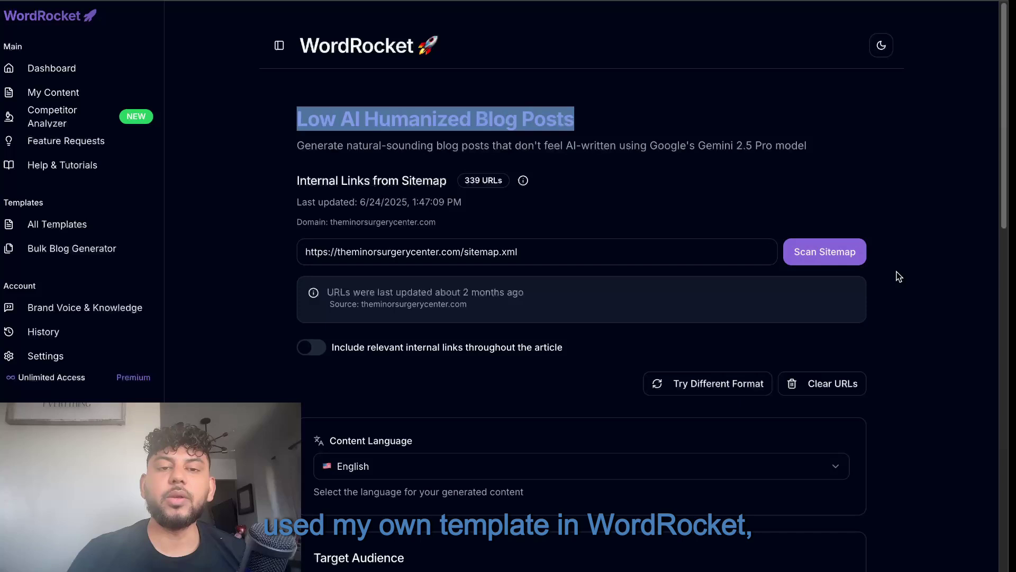
Step: Copy WordRocket's generated belly-fat article as markdown and select all the converted HTML
scroll(559, 217, down, 1)
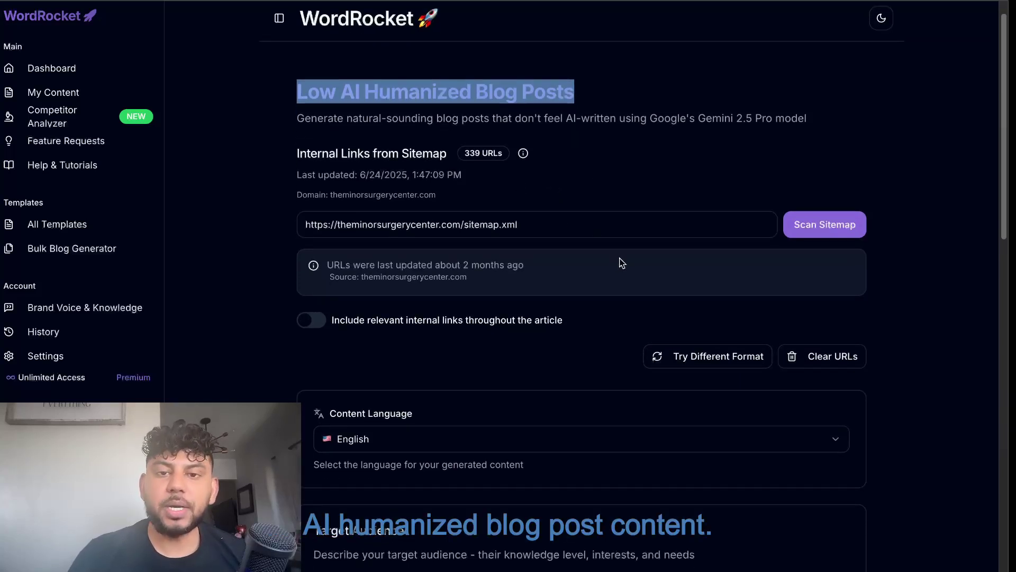
scroll(622, 263, down, 8)
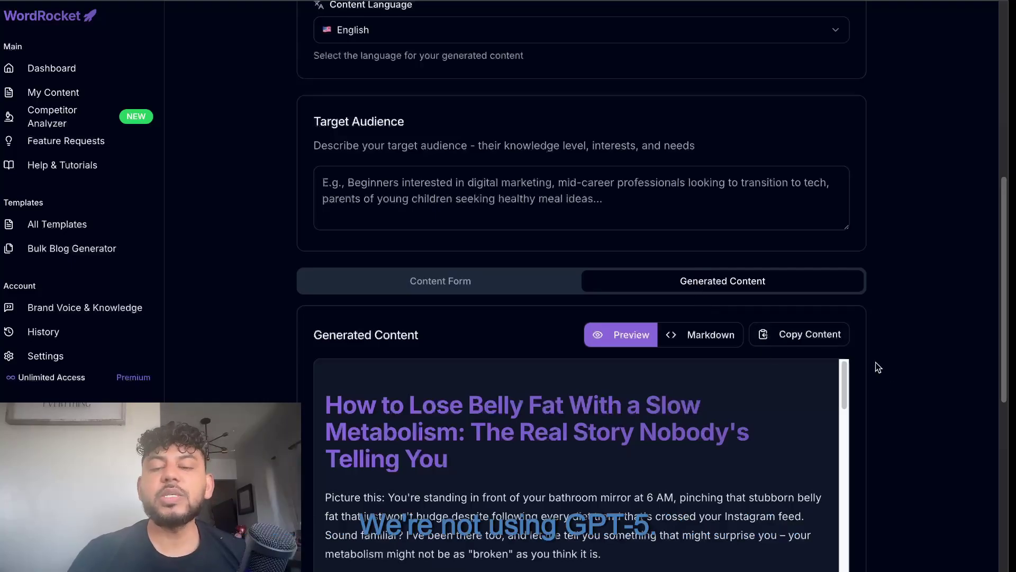
scroll(822, 351, down, 6)
scroll(768, 212, up, 1)
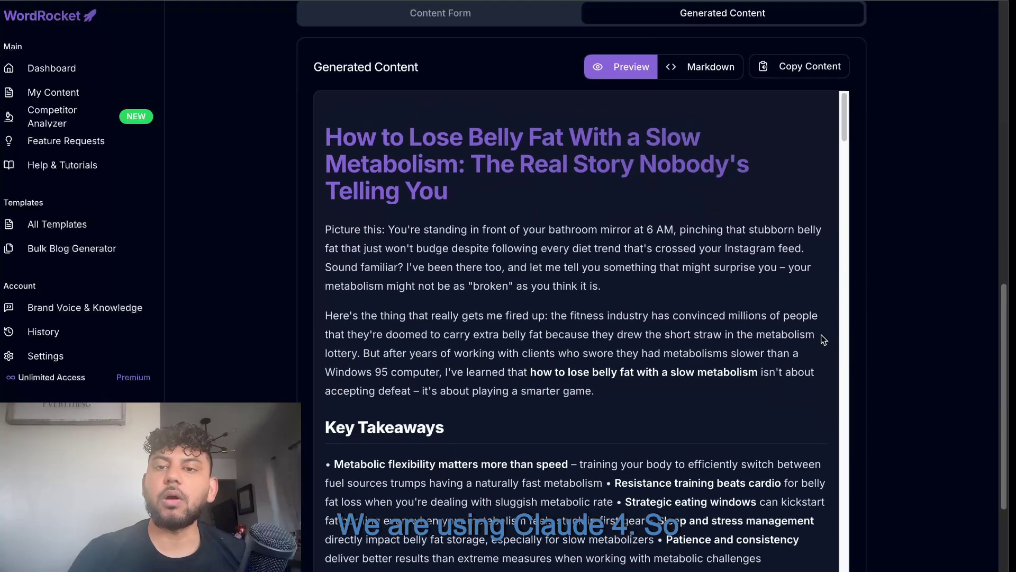
click(710, 74)
click(793, 174)
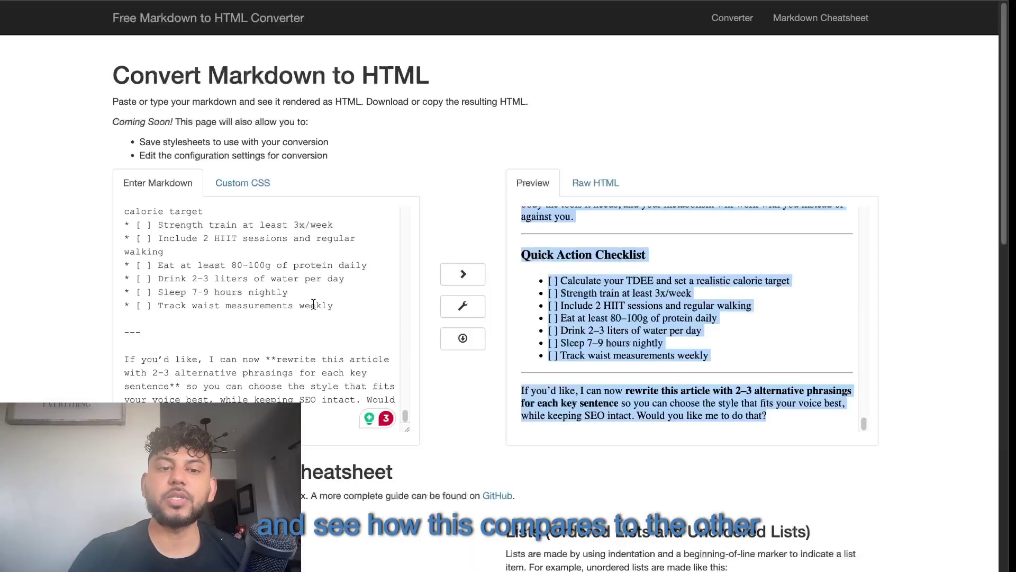
key(ctrl+a)
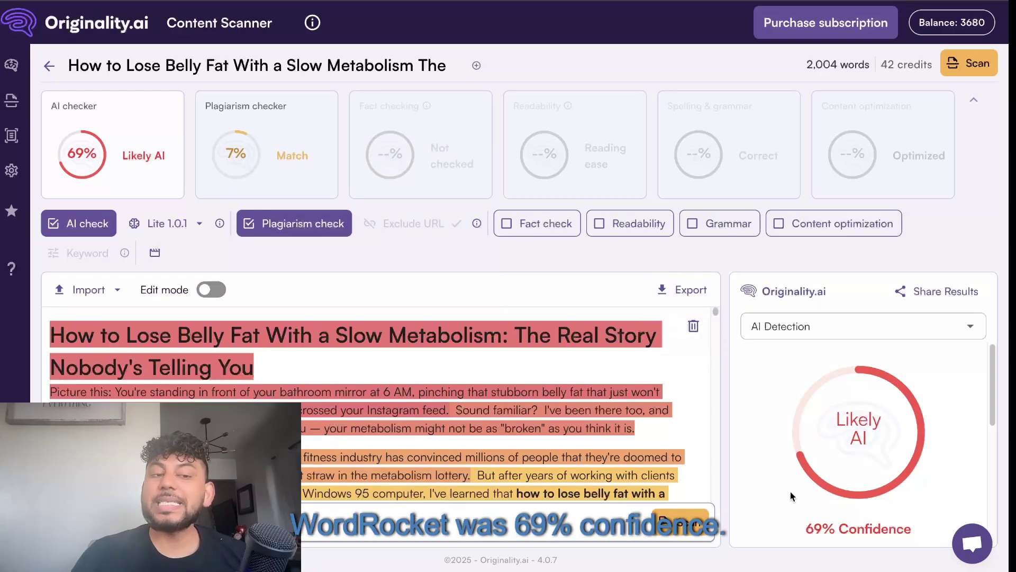
Step: Review the WordRocket article's 69% Likely AI detection results panel
scroll(790, 491, down, 3)
scroll(752, 472, up, 3)
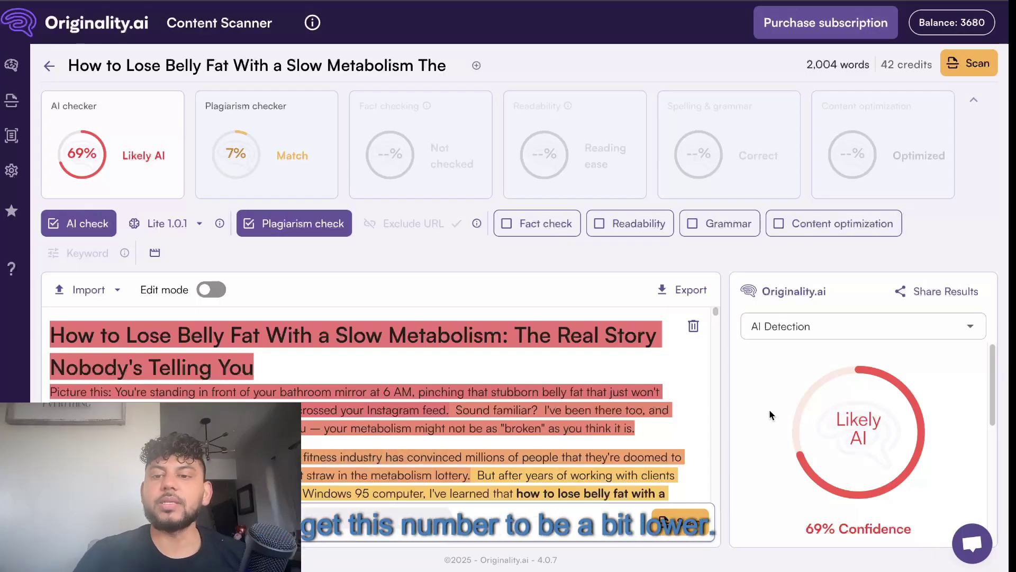
scroll(790, 404, down, 1)
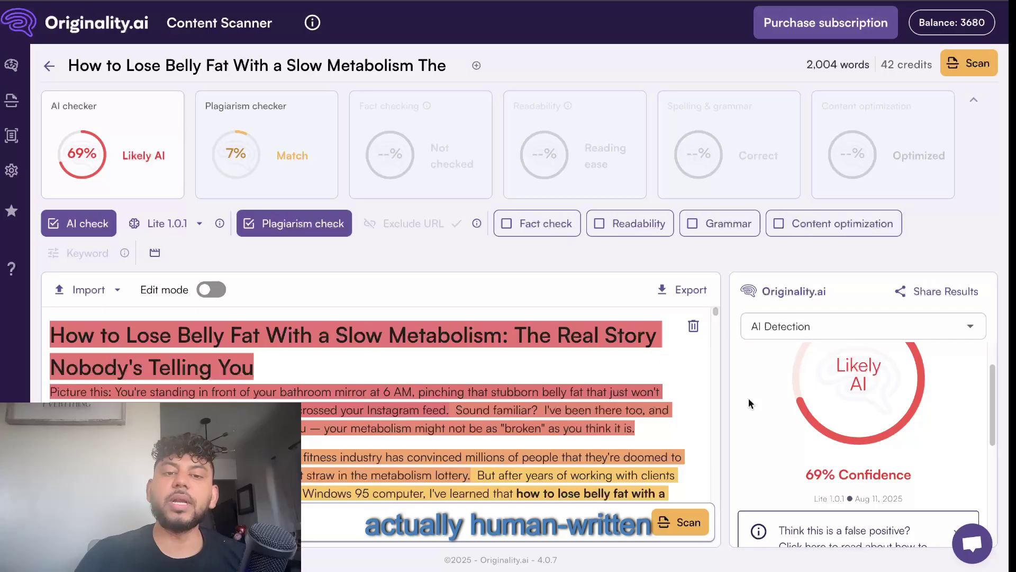
scroll(747, 411, up, 1)
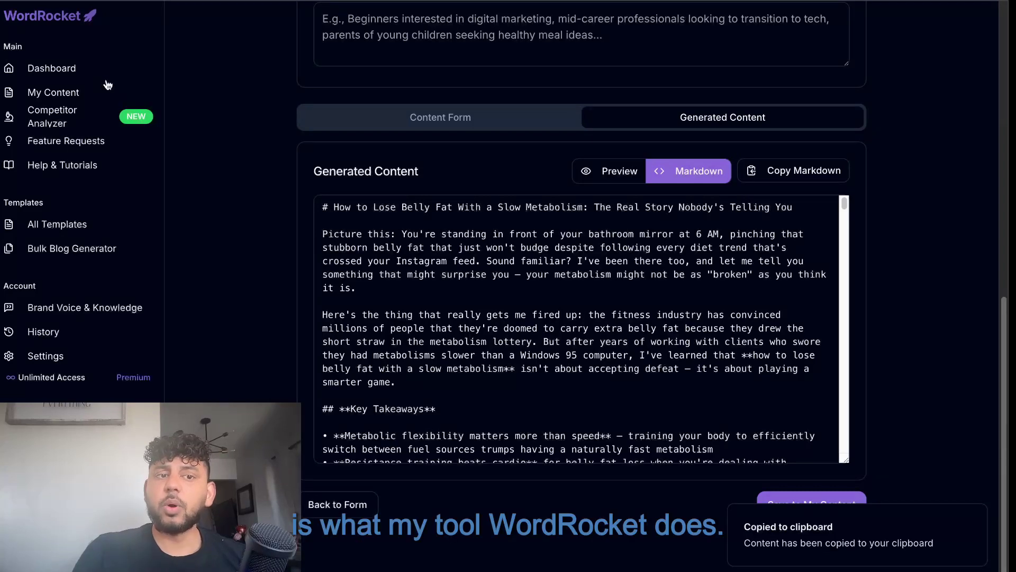
Step: Browse the All In One SEO Generator 2.0 template form, then go to My Content
click(81, 74)
scroll(495, 206, up, 1)
scroll(498, 207, up, 4)
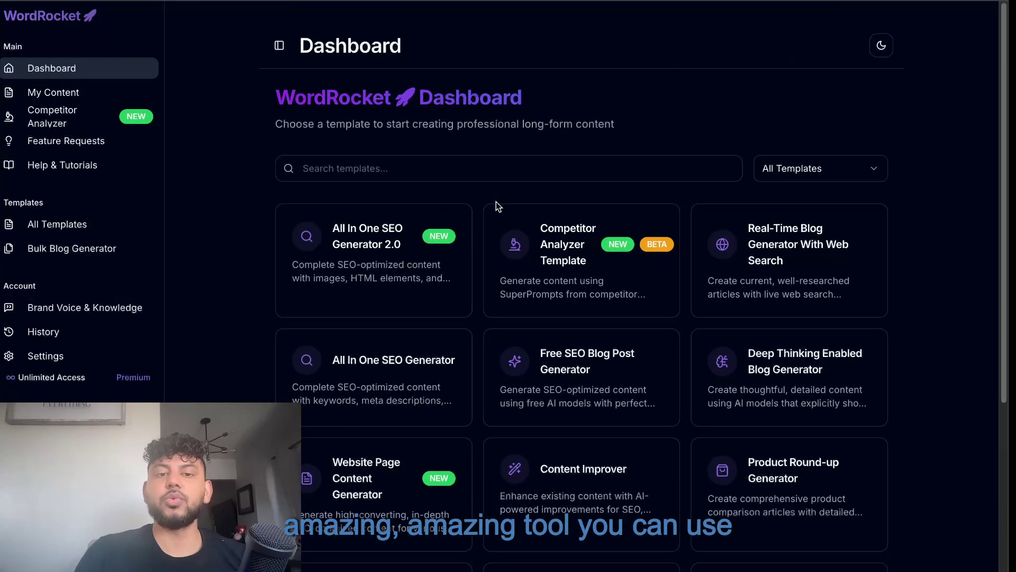
click(407, 230)
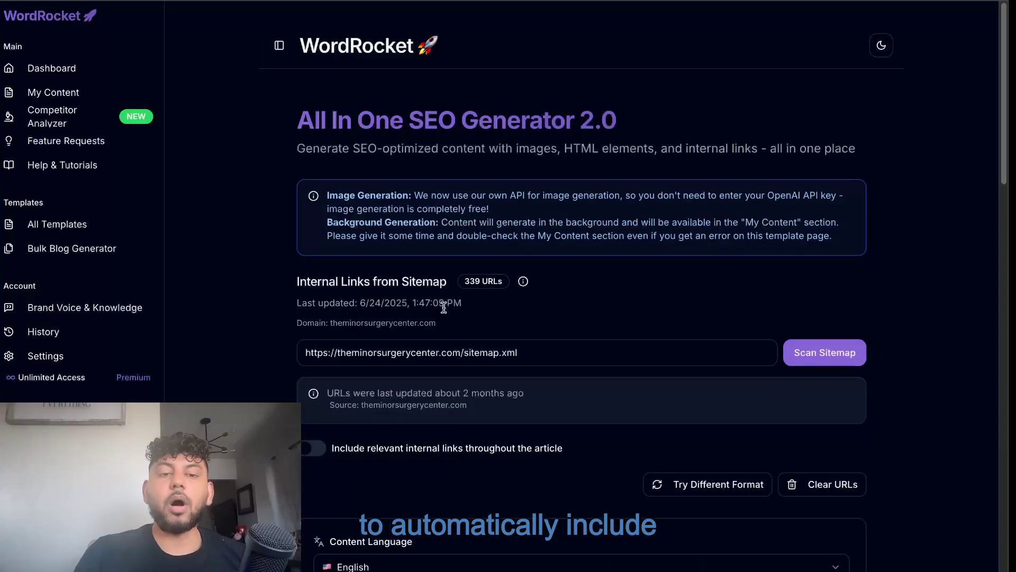
scroll(429, 286, down, 3)
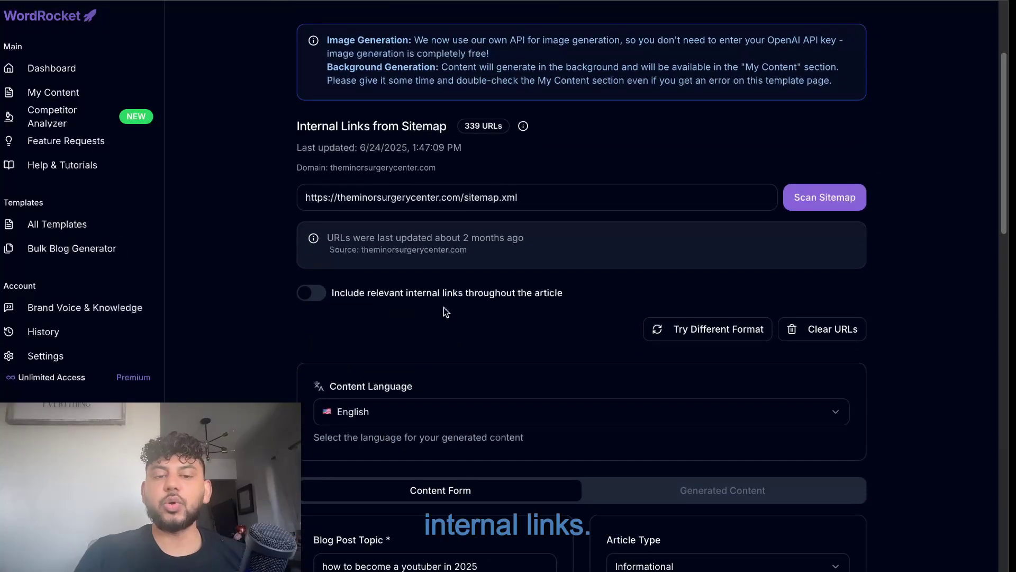
scroll(444, 307, down, 6)
scroll(443, 307, up, 9)
scroll(406, 168, down, 9)
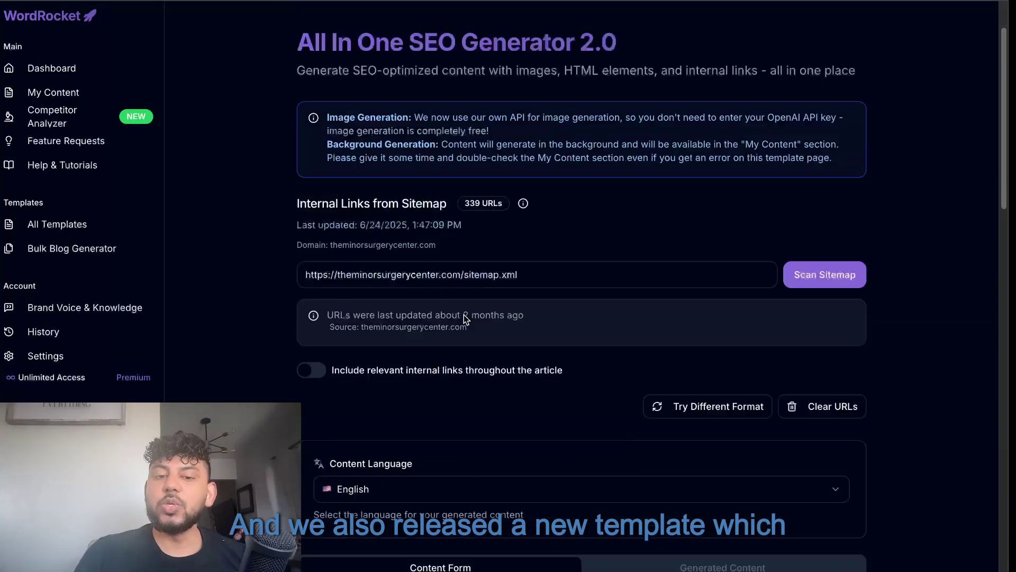
click(74, 103)
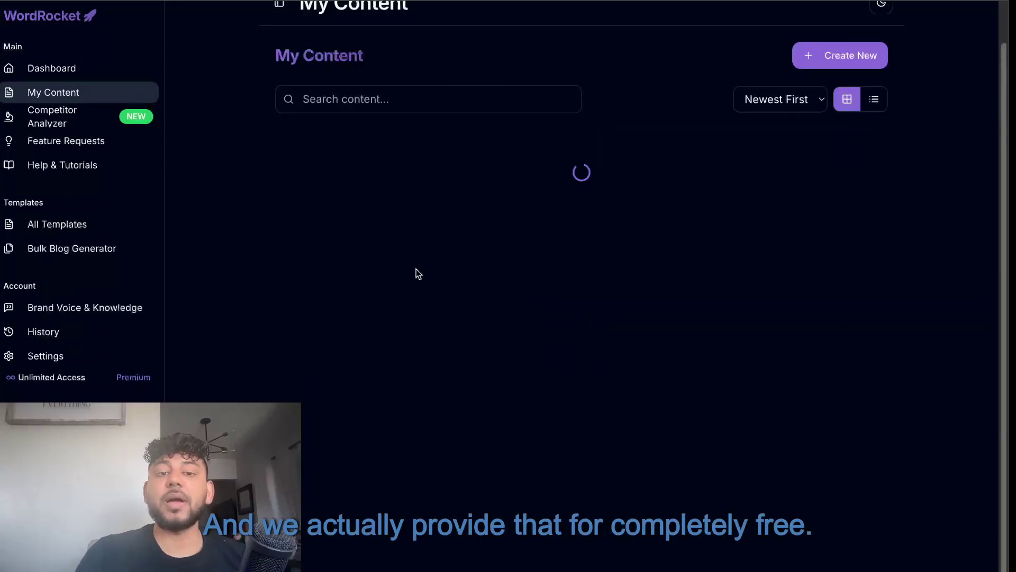
Step: Preview the saved strawberry-growing article and look through its text and generated images
click(593, 127)
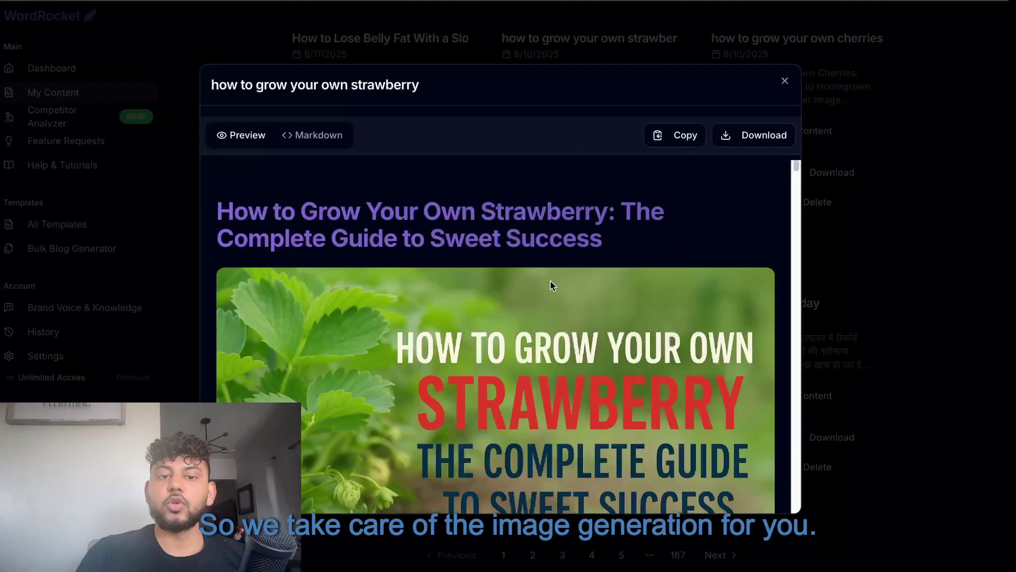
scroll(551, 286, down, 1)
scroll(554, 312, down, 1)
scroll(363, 218, up, 2)
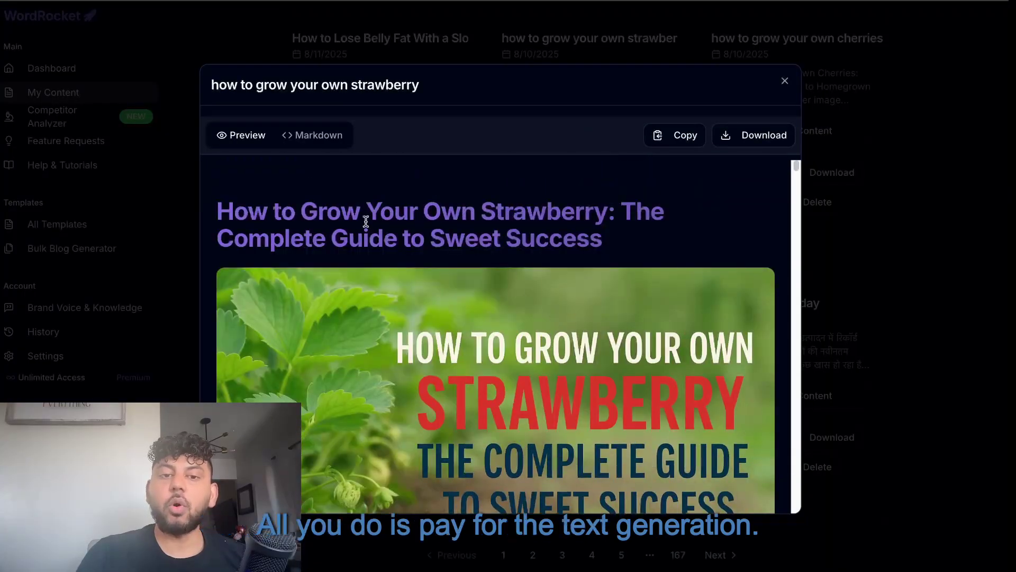
scroll(462, 290, down, 5)
scroll(461, 288, up, 3)
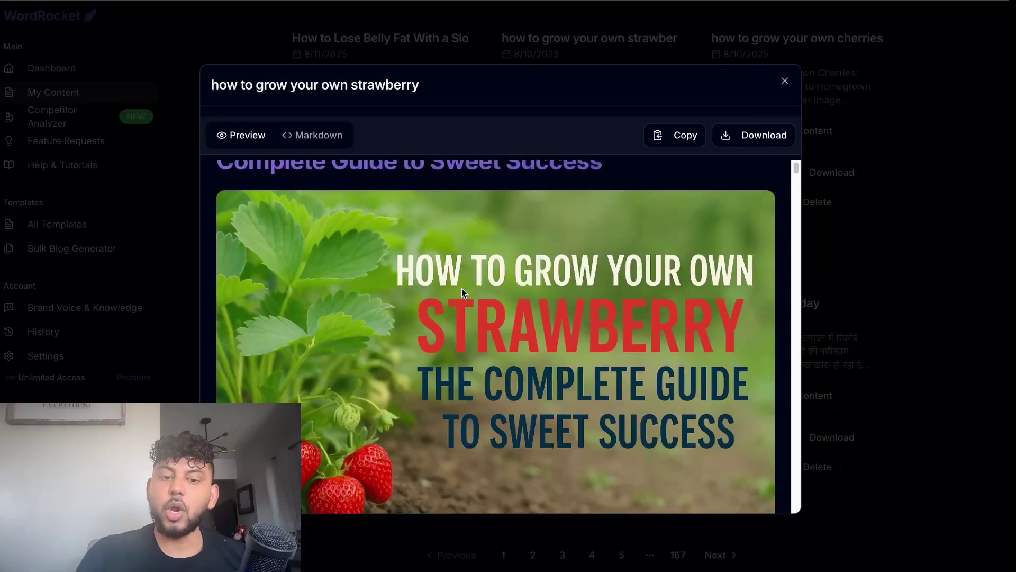
scroll(461, 288, down, 1)
scroll(462, 288, up, 2)
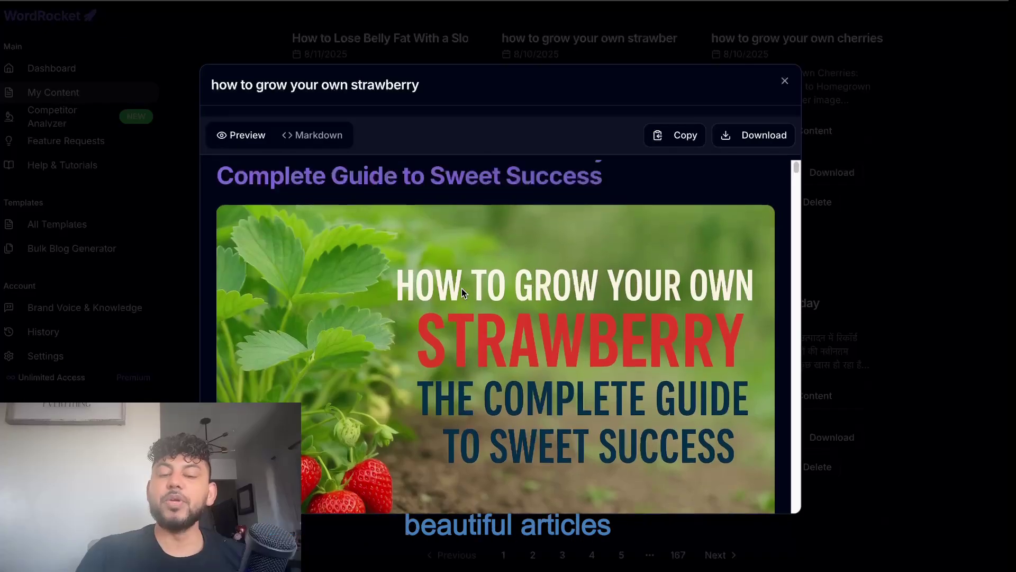
scroll(461, 288, down, 5)
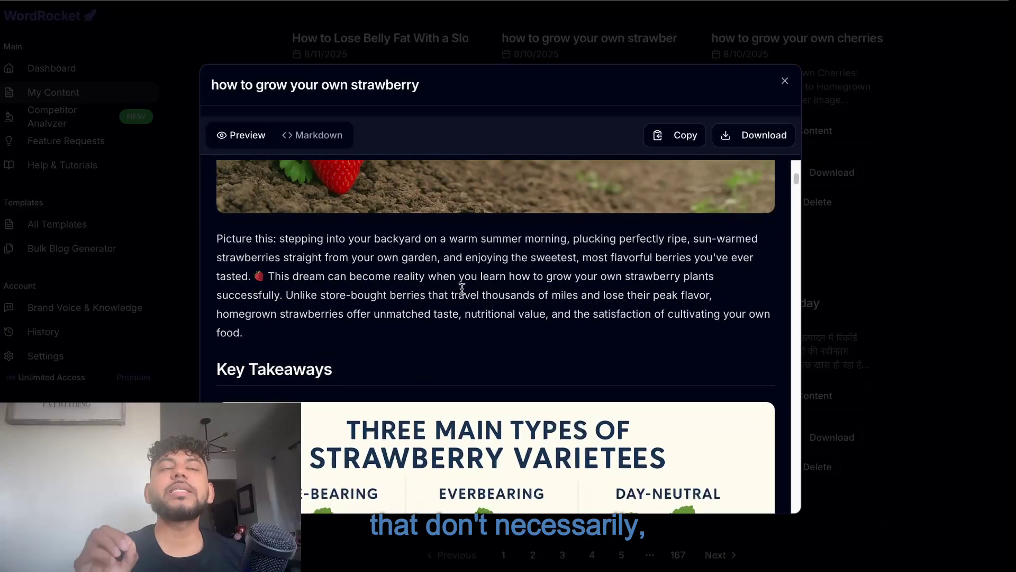
scroll(461, 288, down, 7)
scroll(463, 370, up, 4)
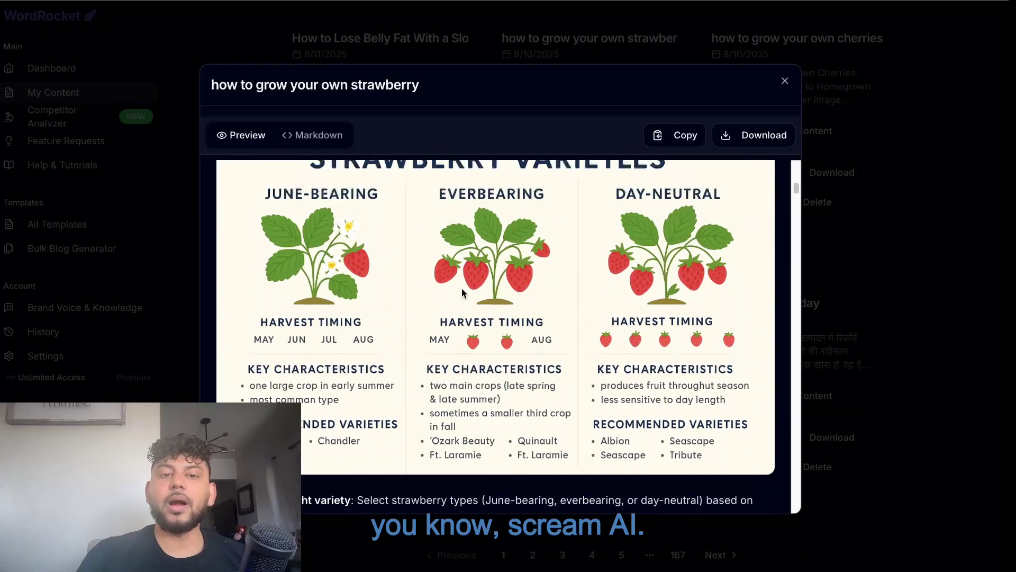
scroll(466, 397, up, 4)
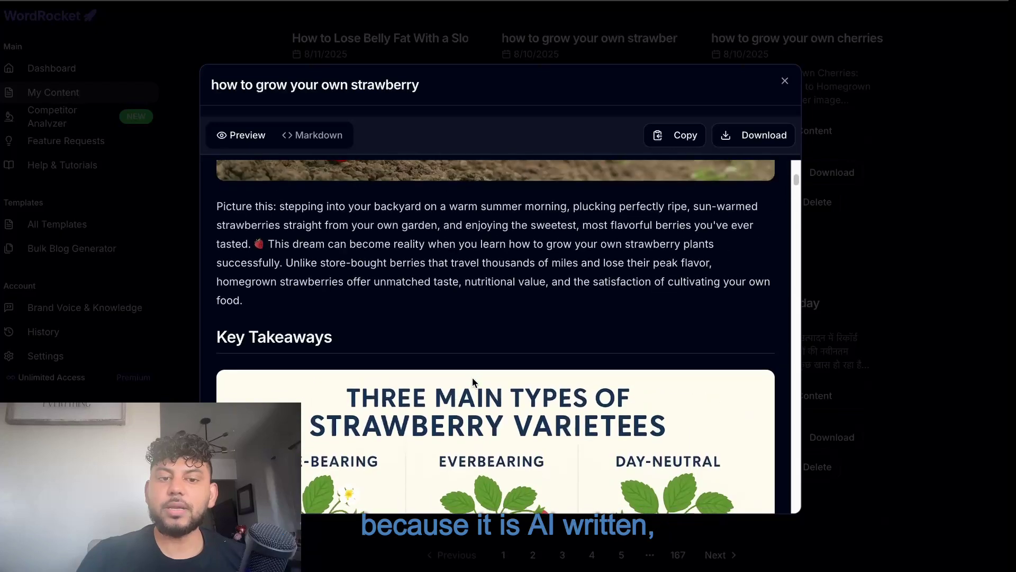
scroll(472, 381, down, 5)
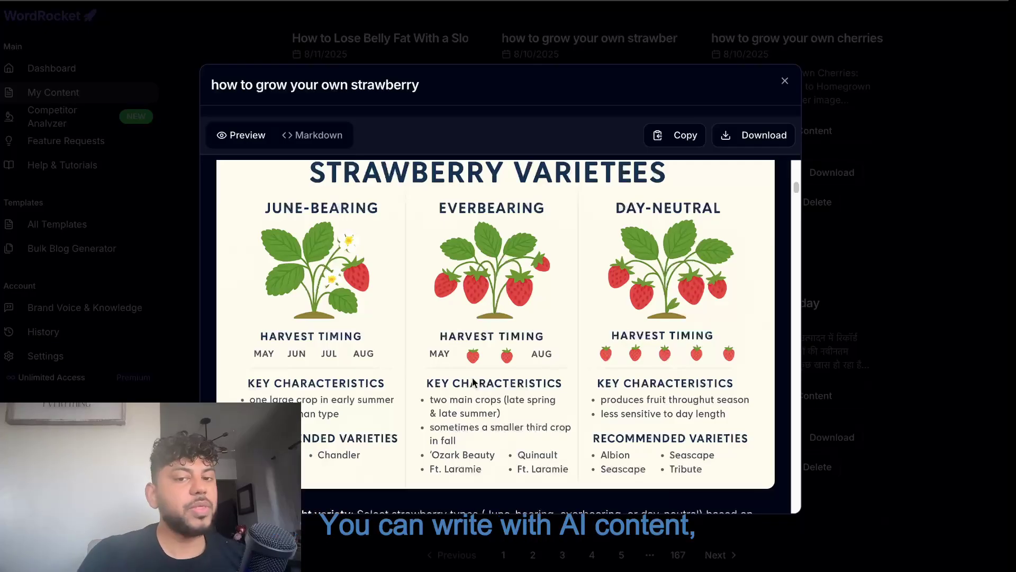
Step: Read to the end of the strawberry article, close the preview, and return to the dashboard
scroll(473, 381, down, 3)
scroll(363, 427, up, 4)
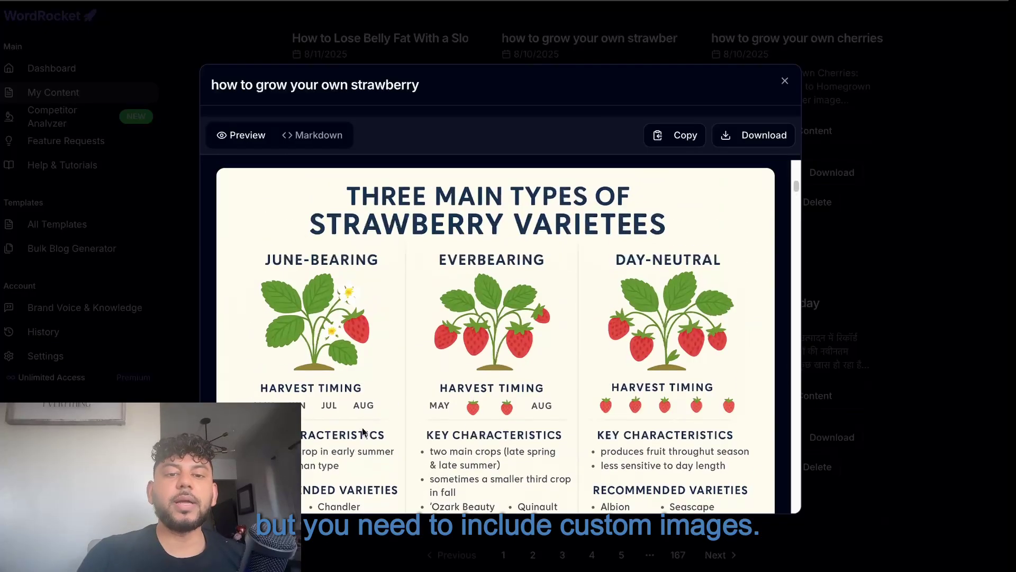
scroll(459, 423, down, 4)
scroll(458, 423, down, 15)
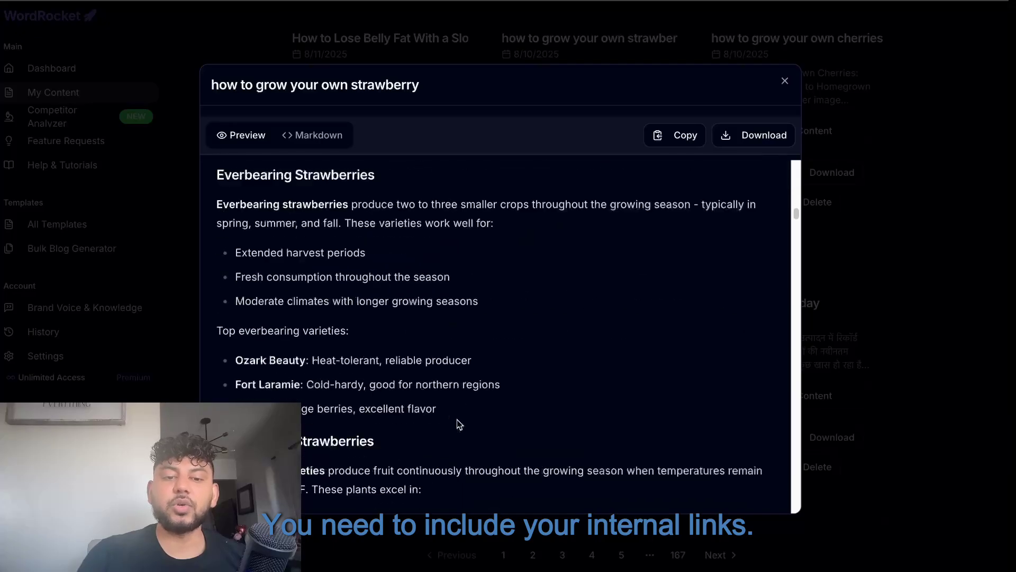
scroll(459, 424, down, 5)
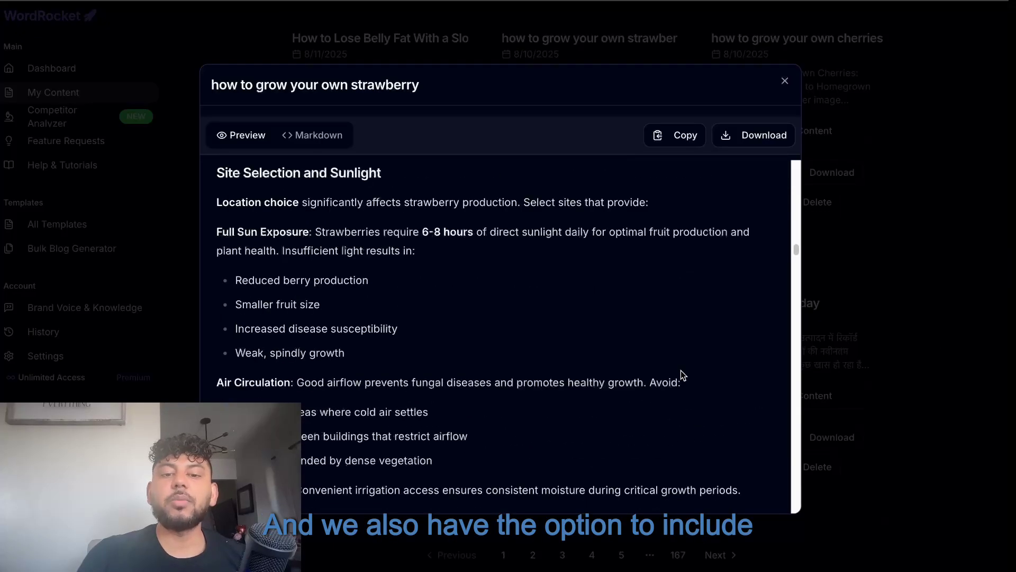
scroll(681, 374, down, 10)
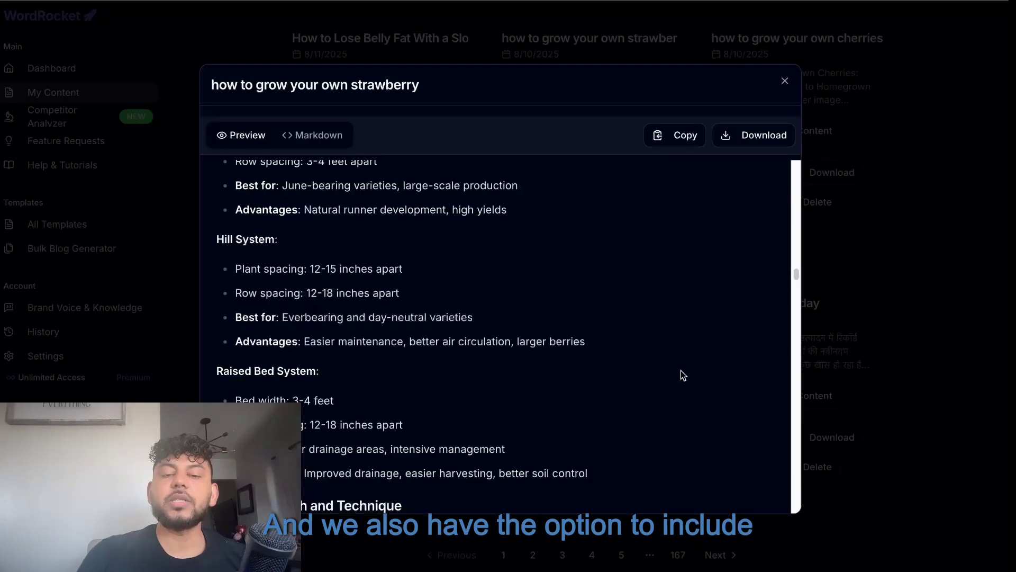
click(839, 298)
click(100, 69)
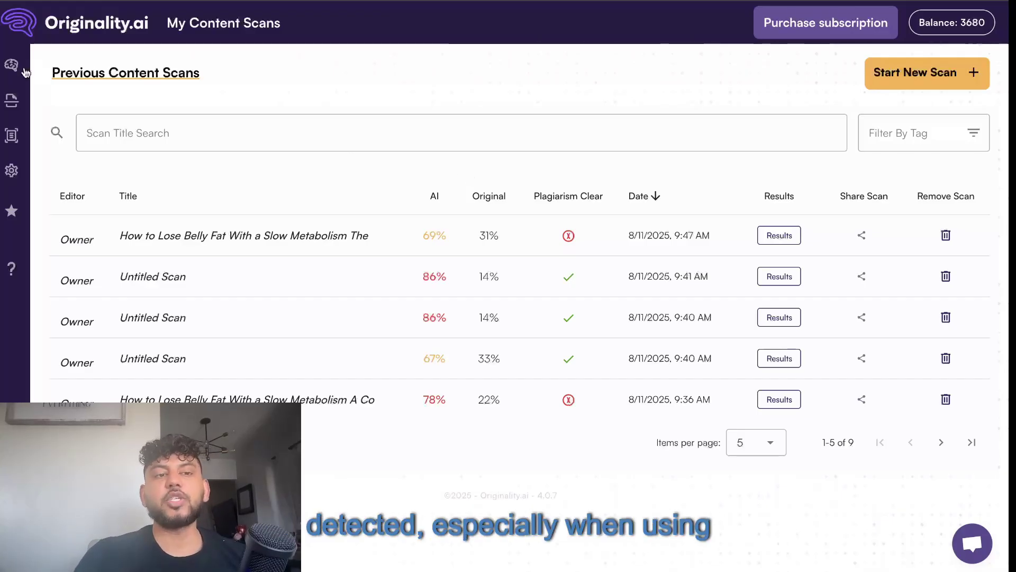
Step: Bring up Originality.ai's left sidebar to reach the main Dashboard
mouse_move(12, 64)
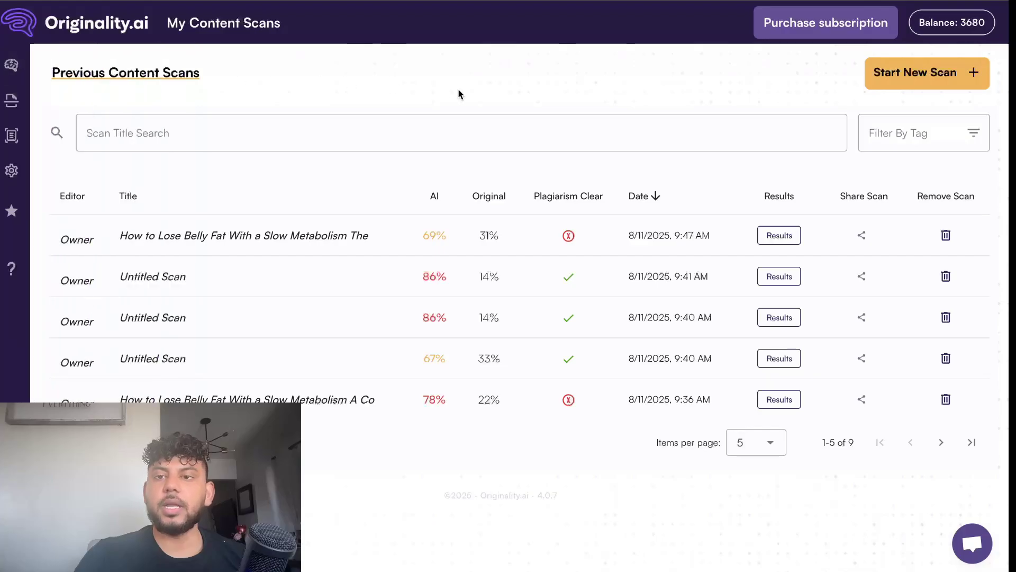